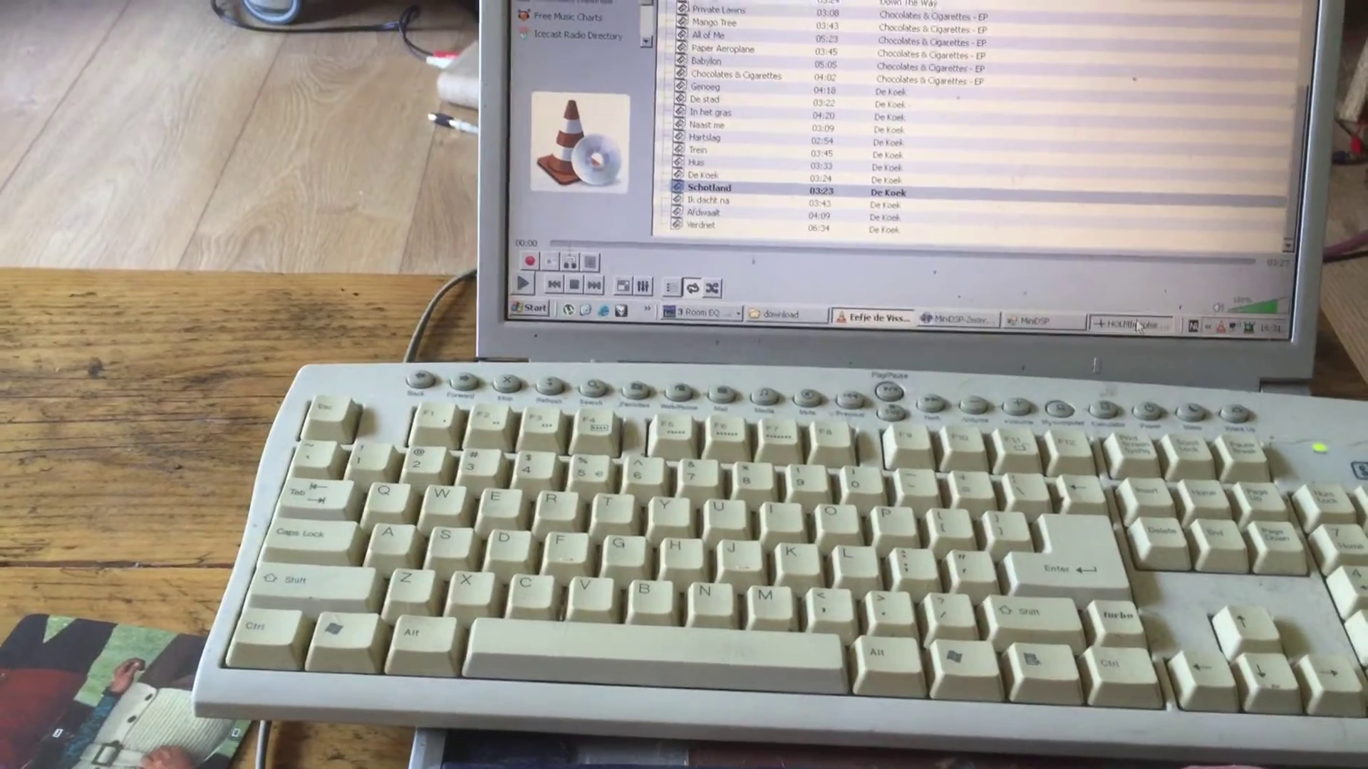
Glance at the HOLMImpulse measurements, then return to the MiniDSP 2-way plugin output meters
click(1141, 301)
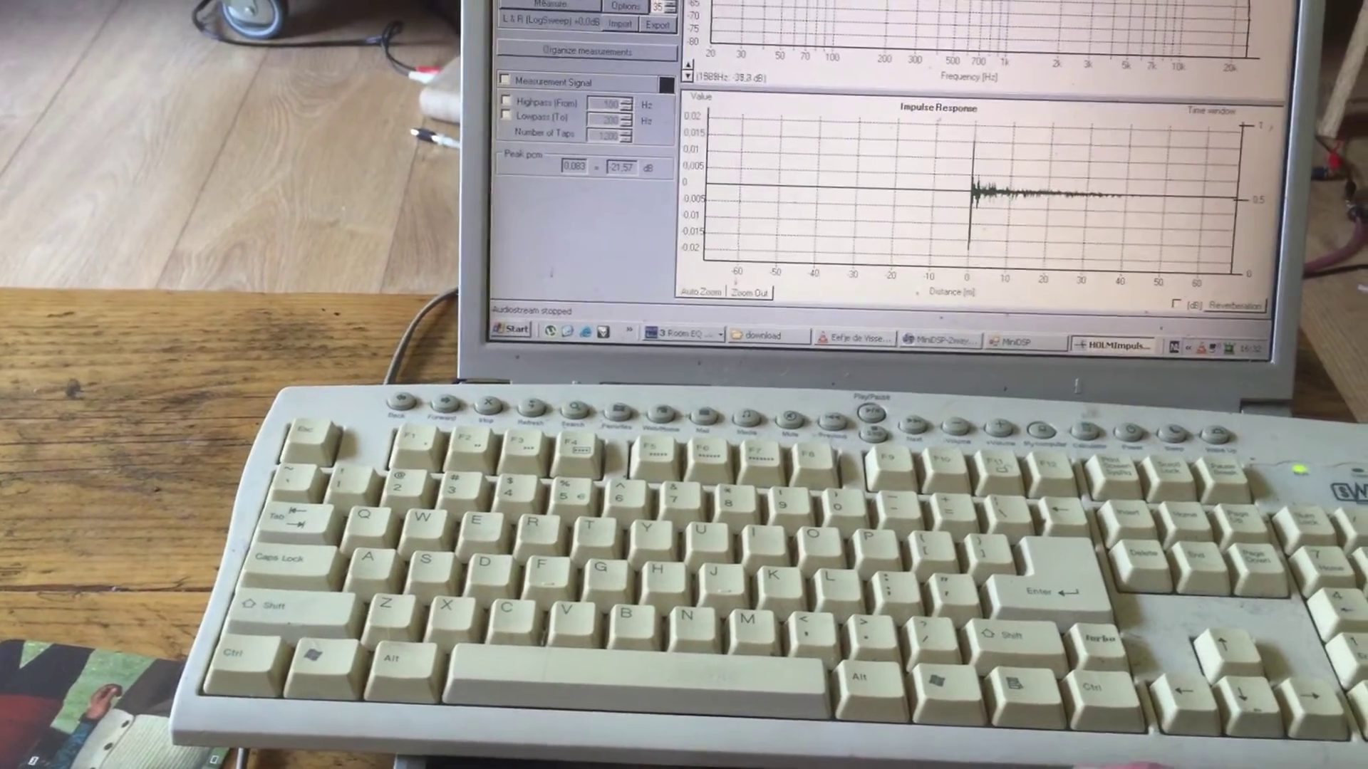
key(alt+Tab)
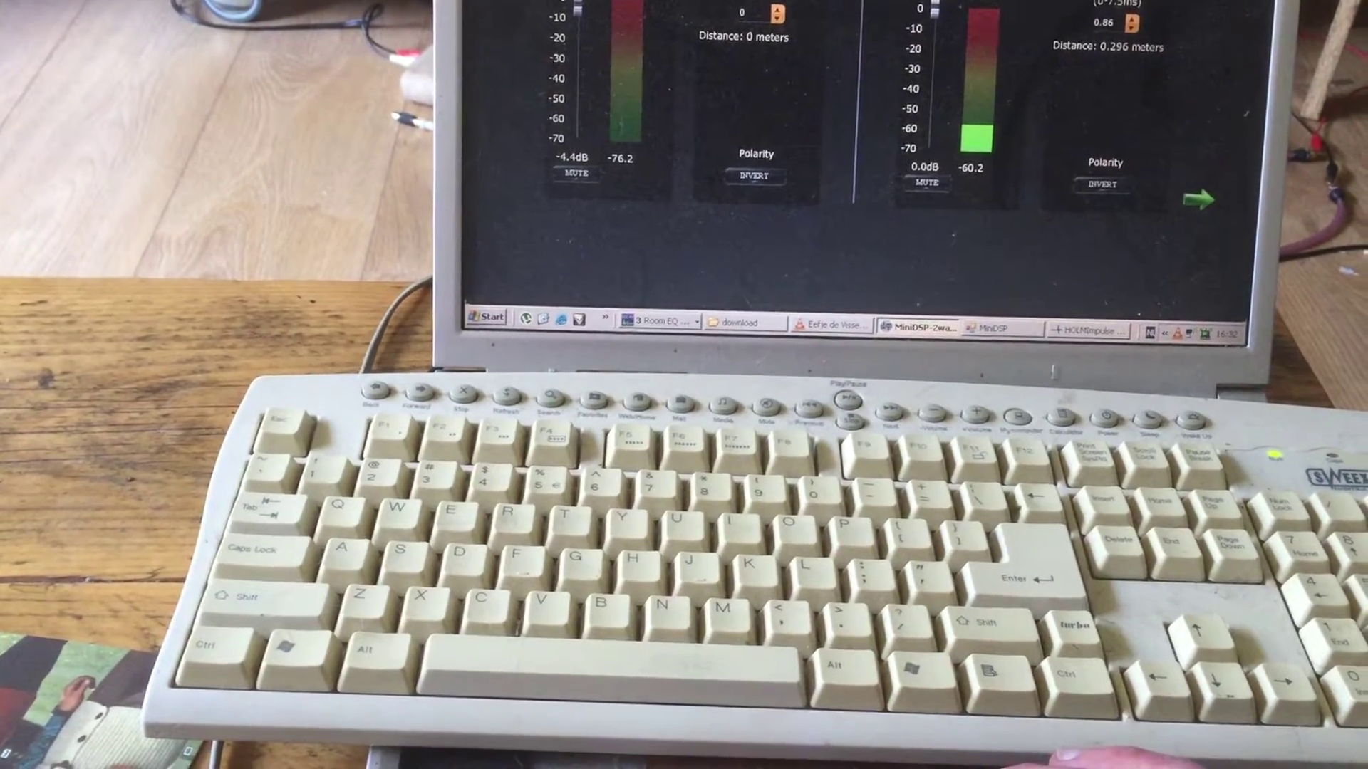
Drag output 2's rightmost EQ handle from 18621 Hz/+5 dB to about 14791 Hz/0 dB
click(1203, 204)
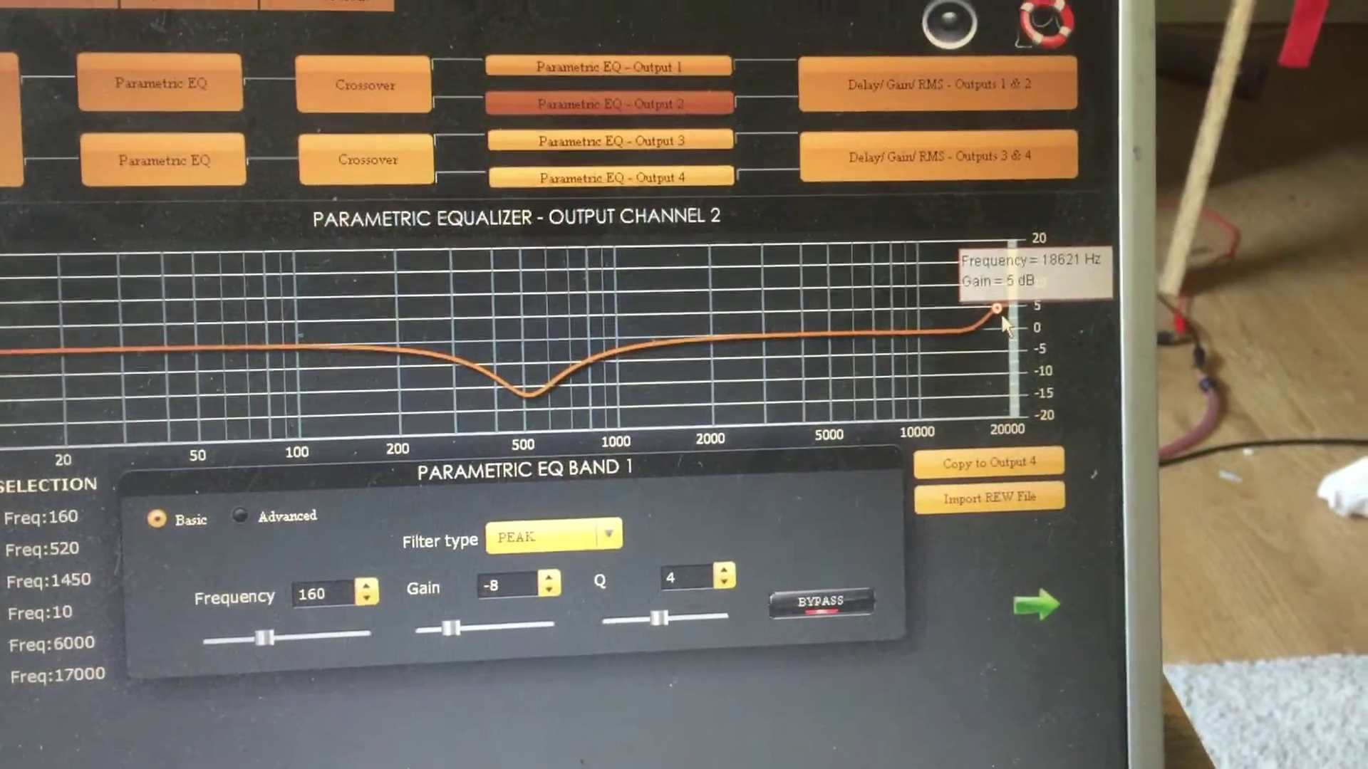
drag(1002, 304, 977, 337)
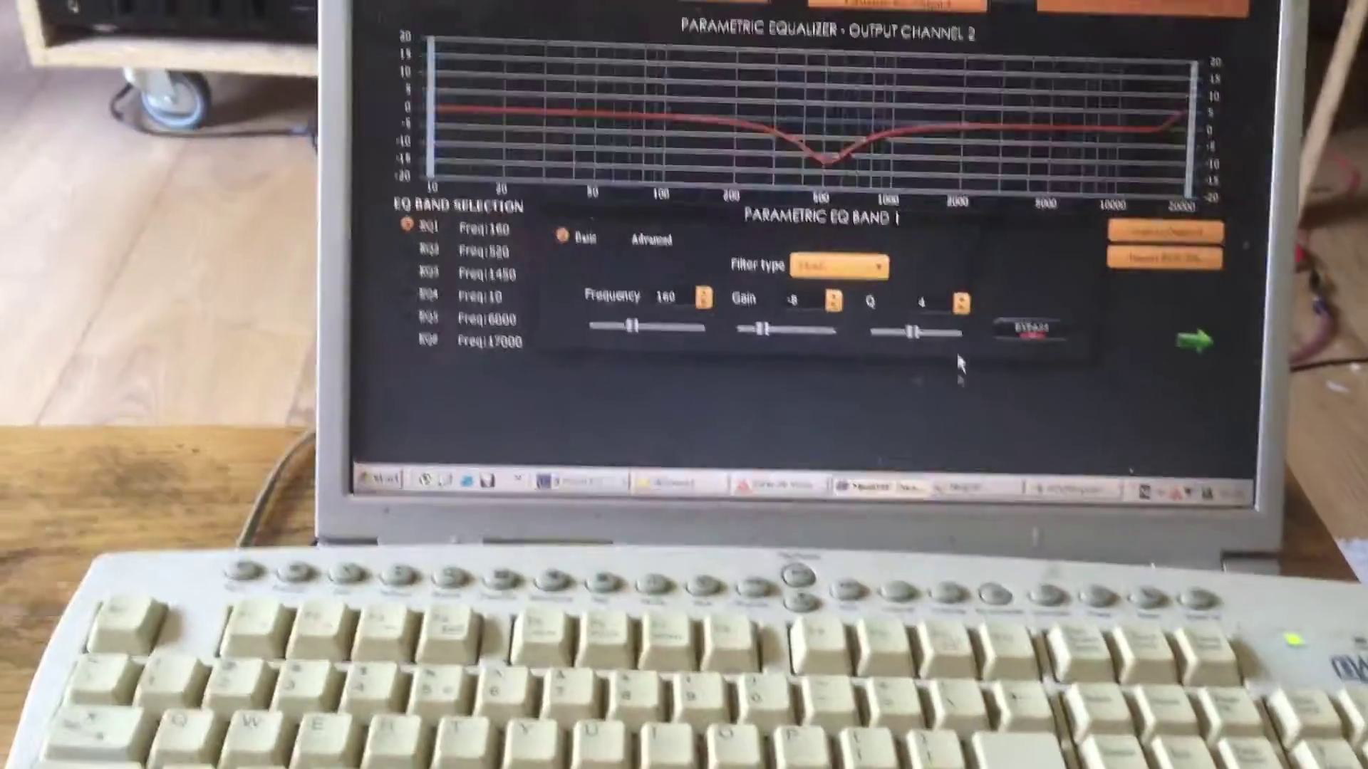
Switch to HOLMImpulse to view measurement C's frequency and impulse response plots
key(alt+Tab)
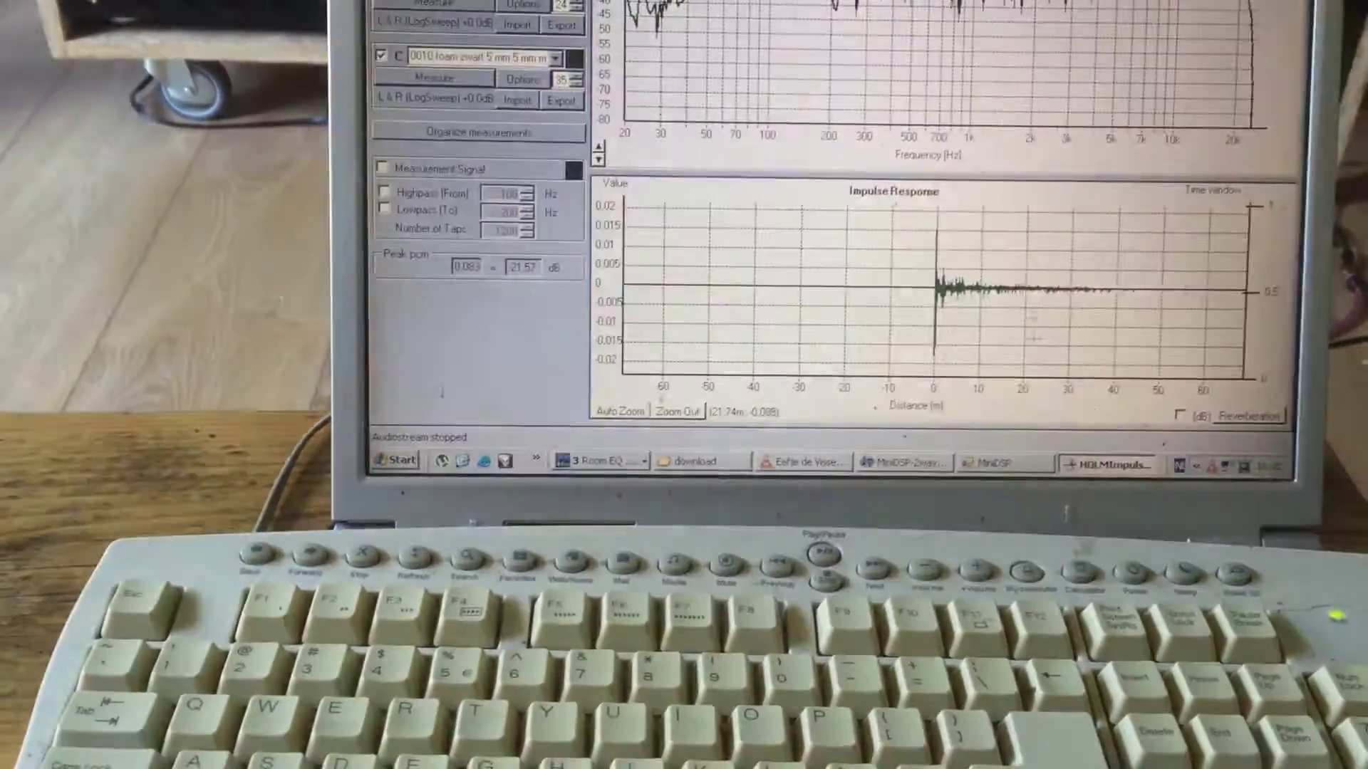